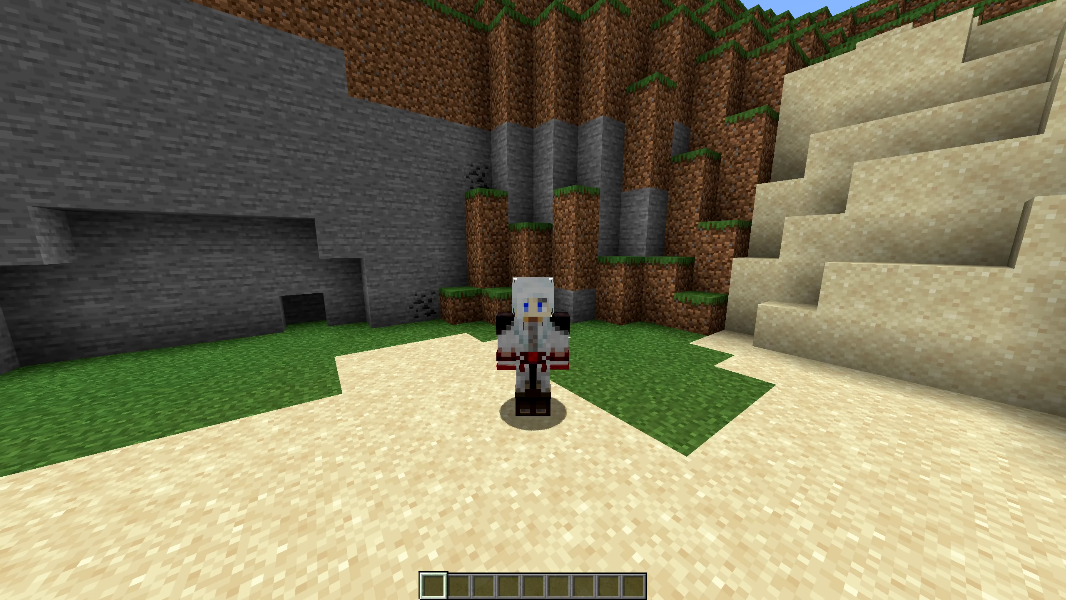
Fly out over the frozen ocean past the iceberg and tall ice spike, switching camera views
key(F5)
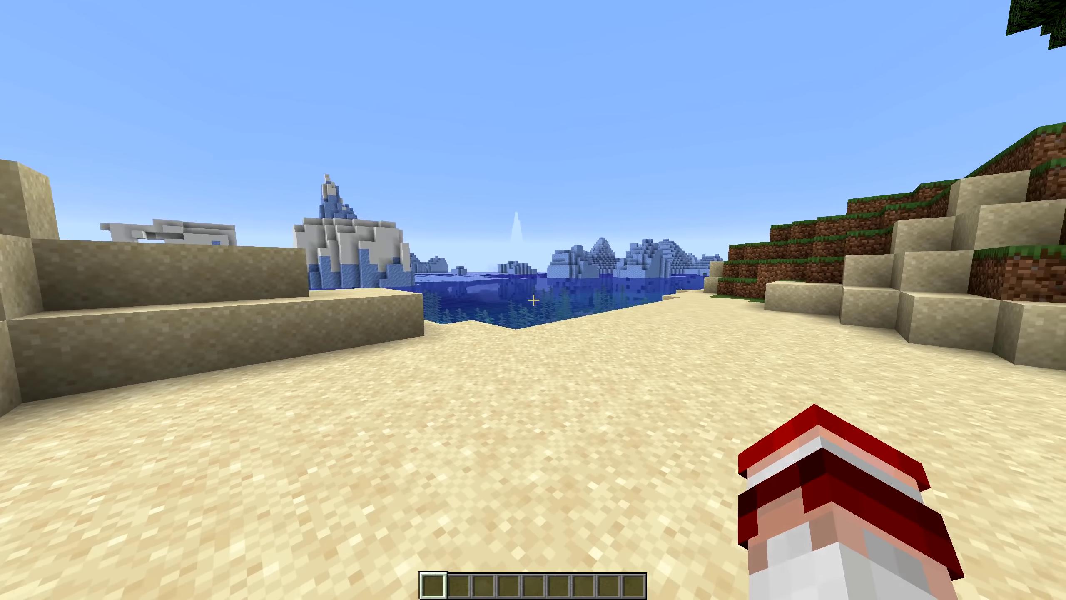
key(w)
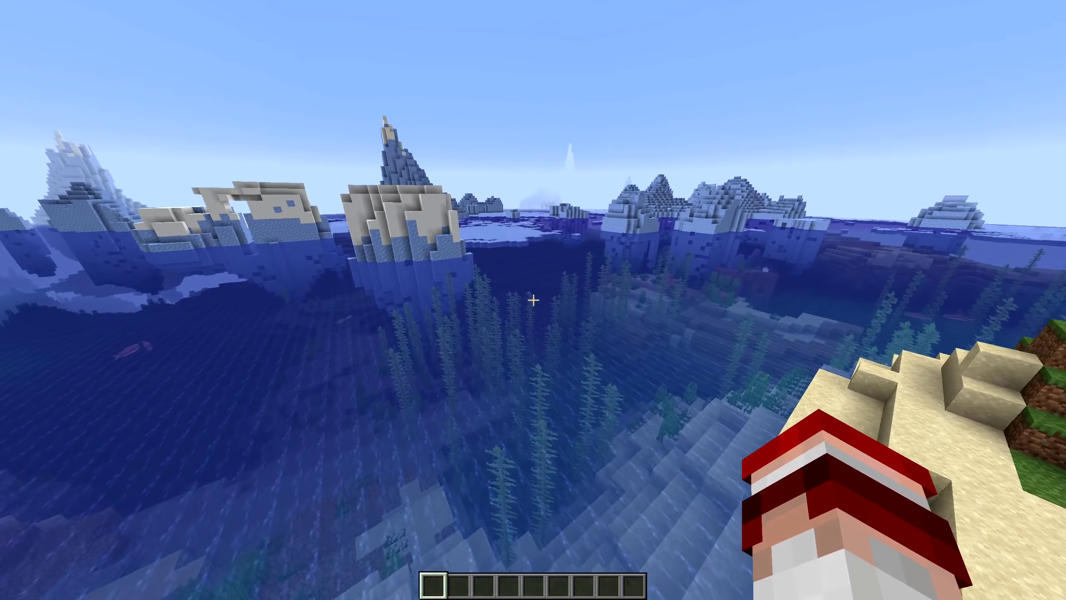
key(w)
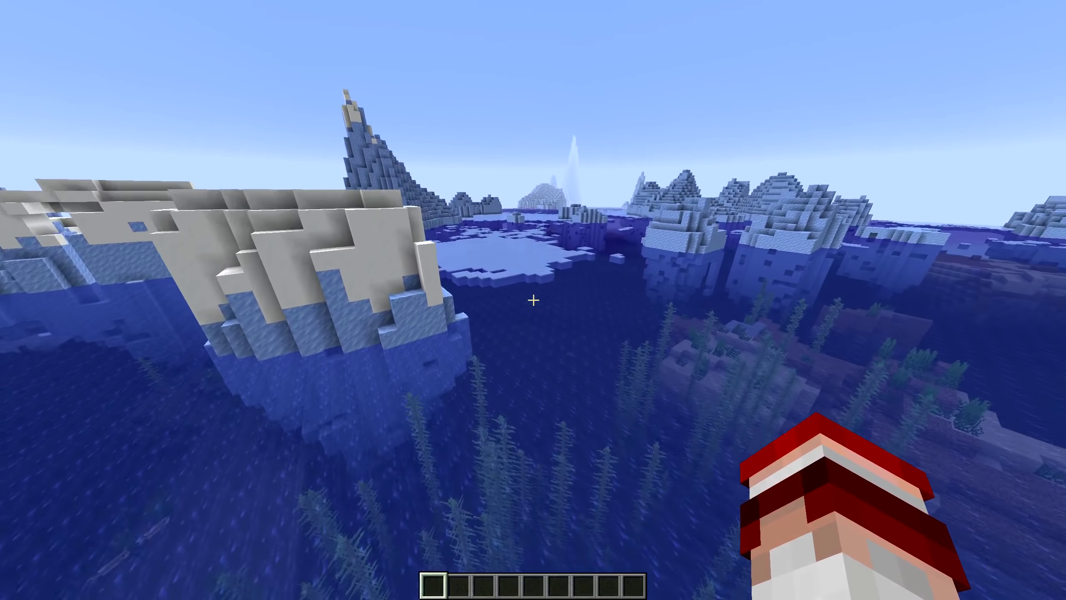
key(w)
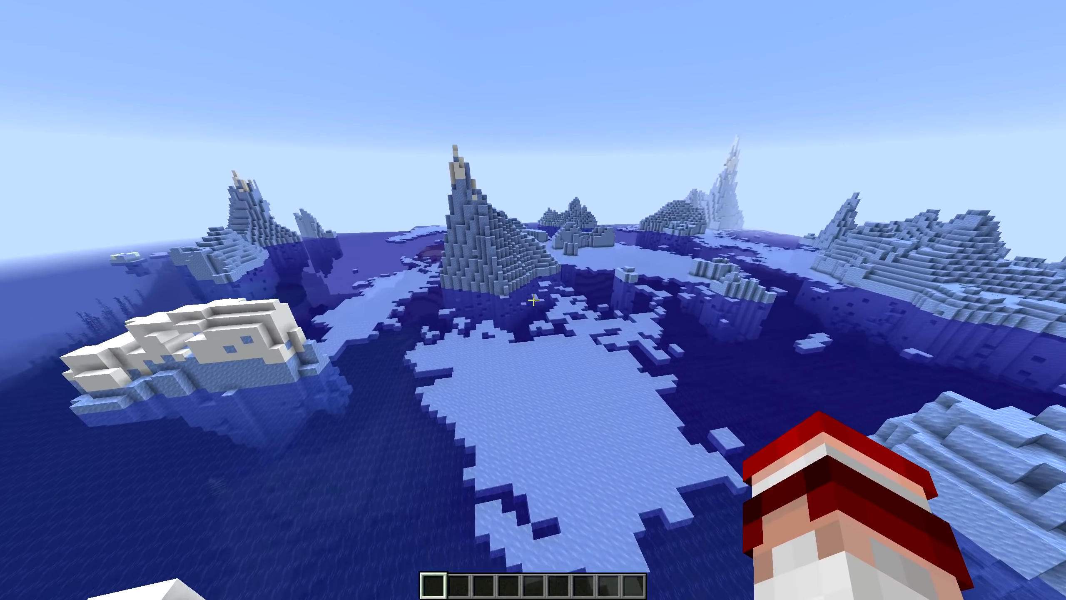
key(w)
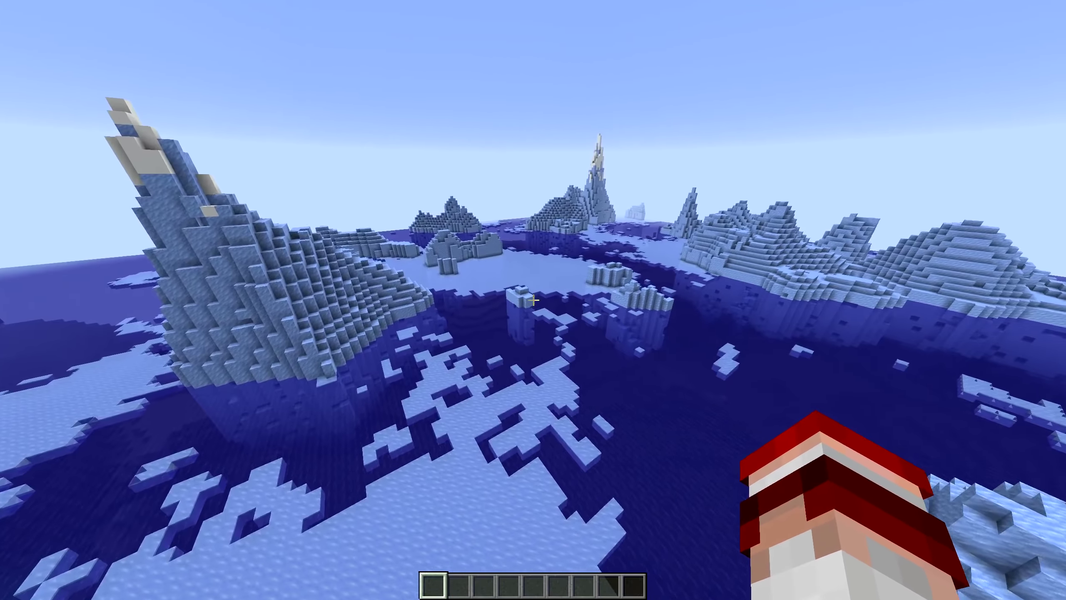
key(w)
key(F5)
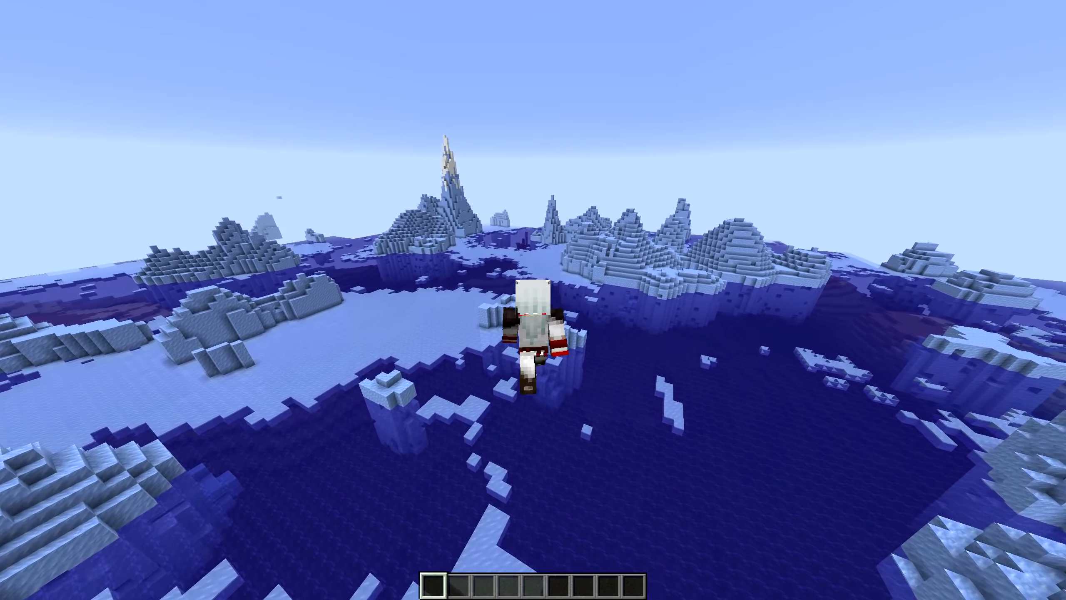
key(w)
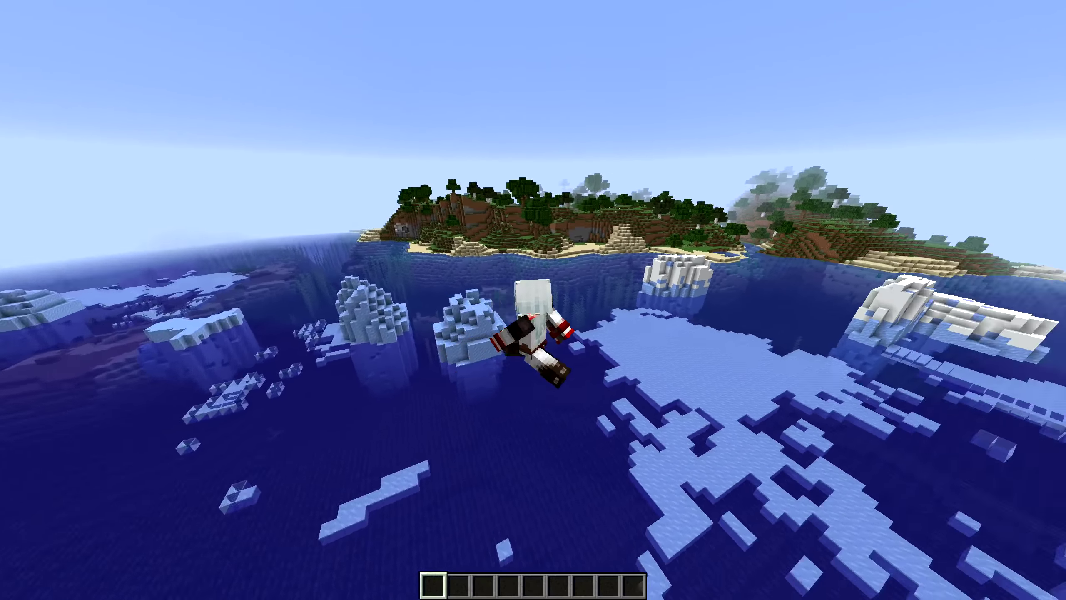
Cycle camera views while flying toward the forested island, then show the F3 debug screen
key(w)
key(F5)
key(w)
key(F5)
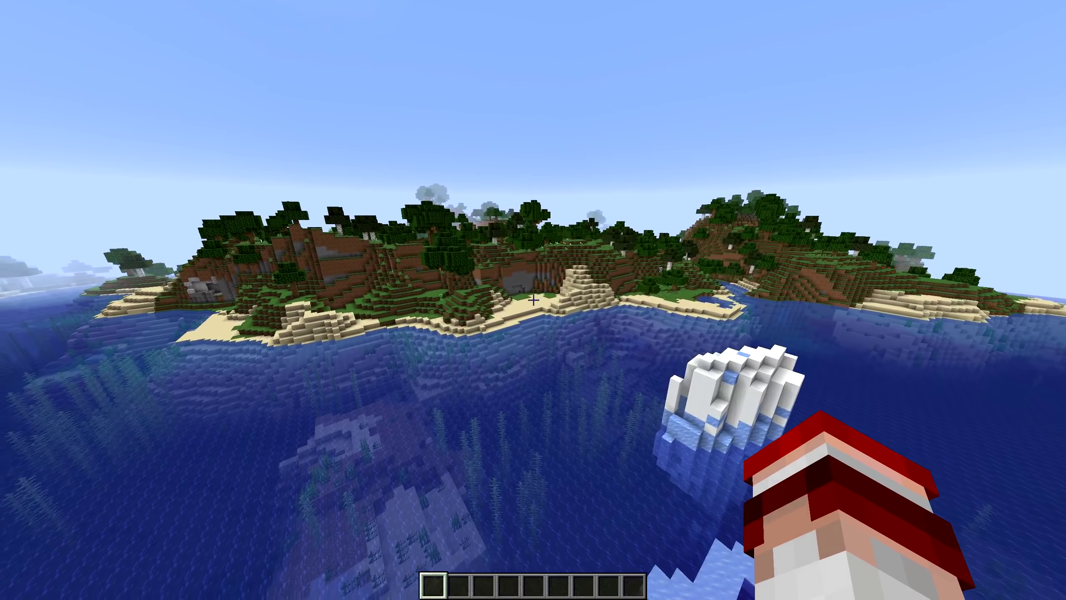
key(F5)
key(F5)
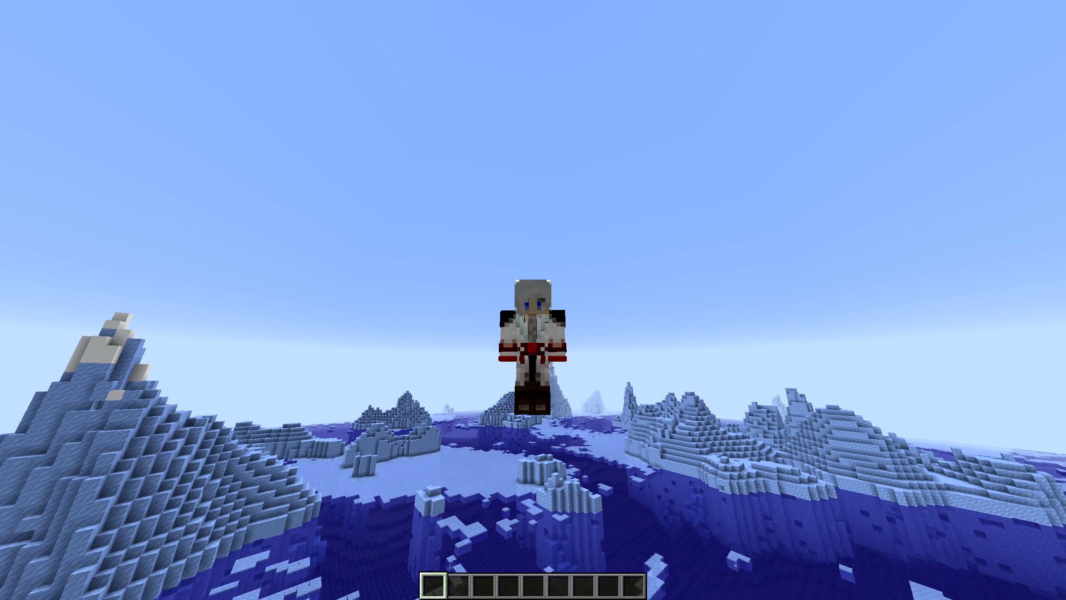
key(F3)
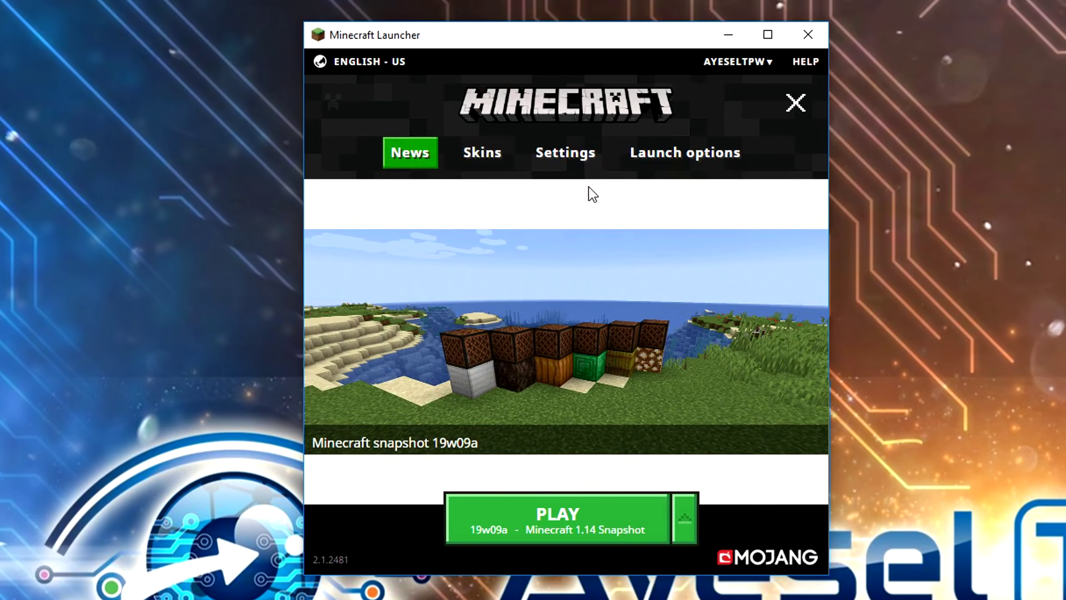
Toggle Enable snapshots off and back on in Launch options and dismiss the PLEASE NOTE warning
click(676, 154)
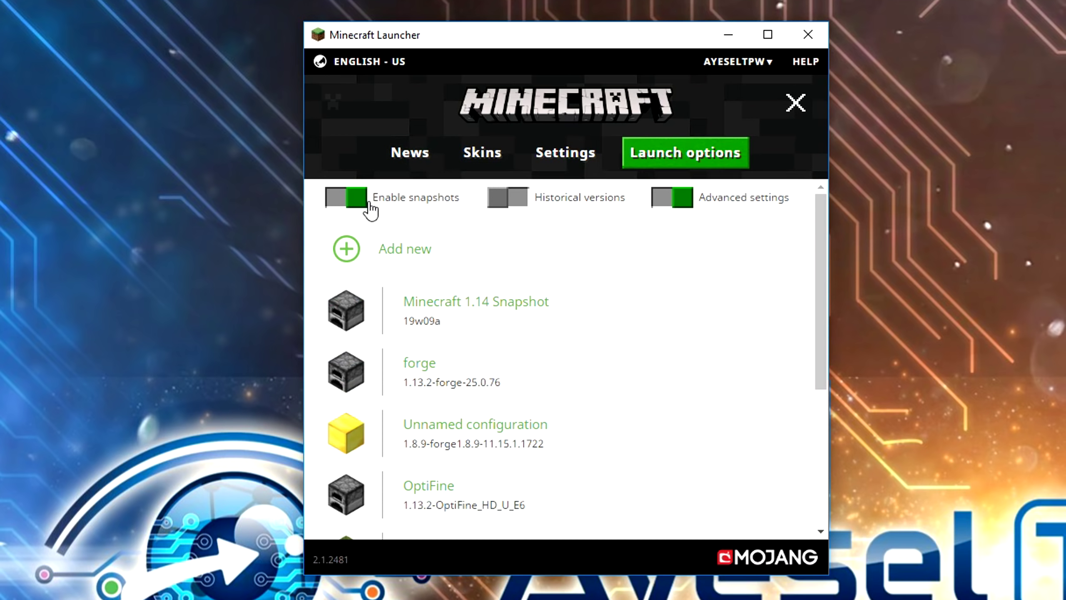
click(355, 206)
click(340, 198)
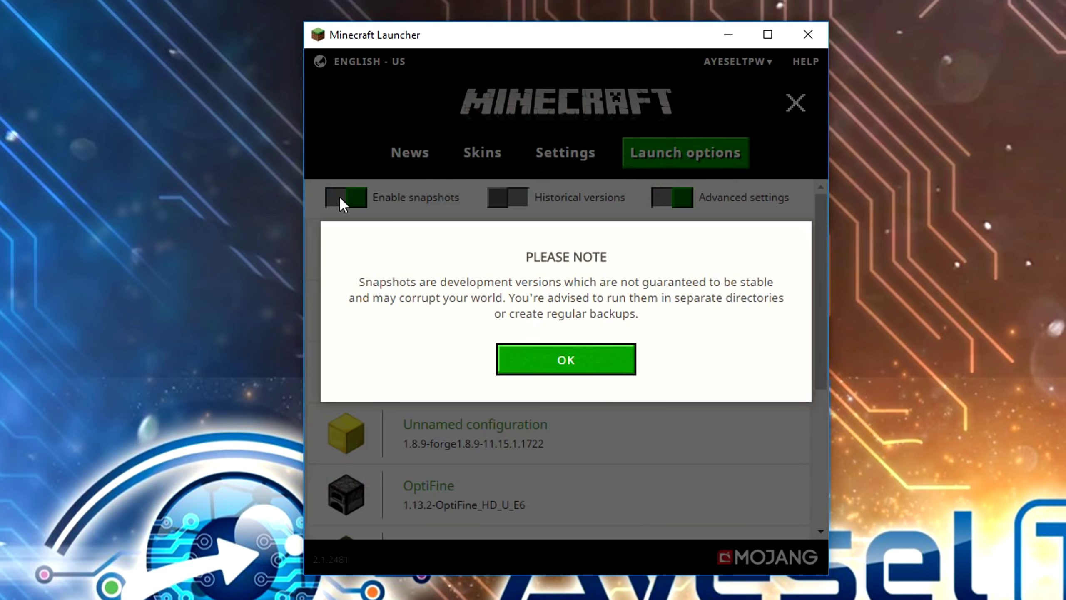
click(565, 360)
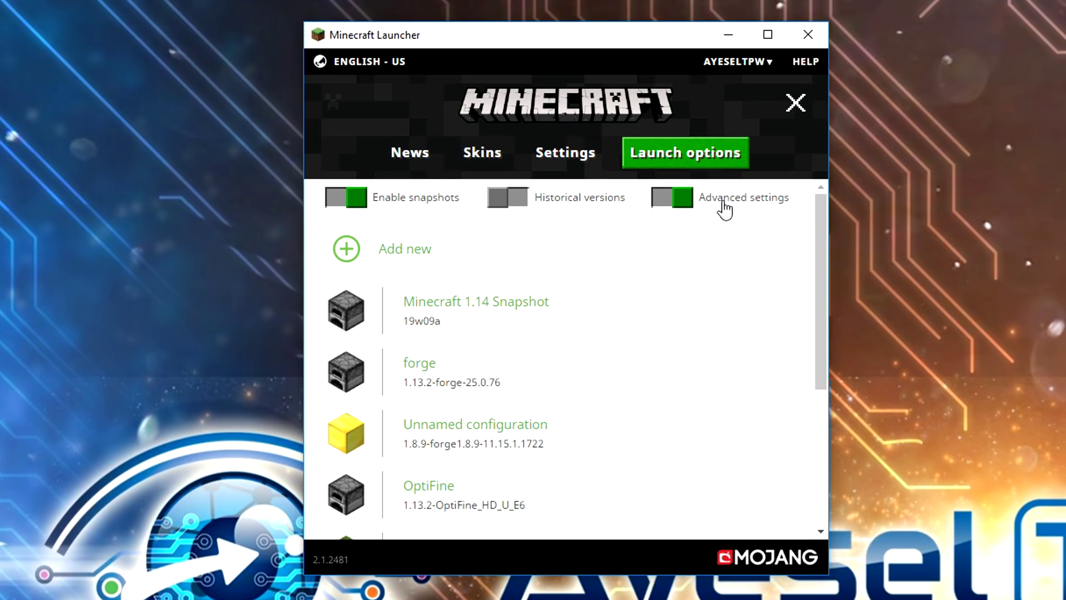
Add a new configuration and set its version to Latest snapshot (19w09a)
click(347, 252)
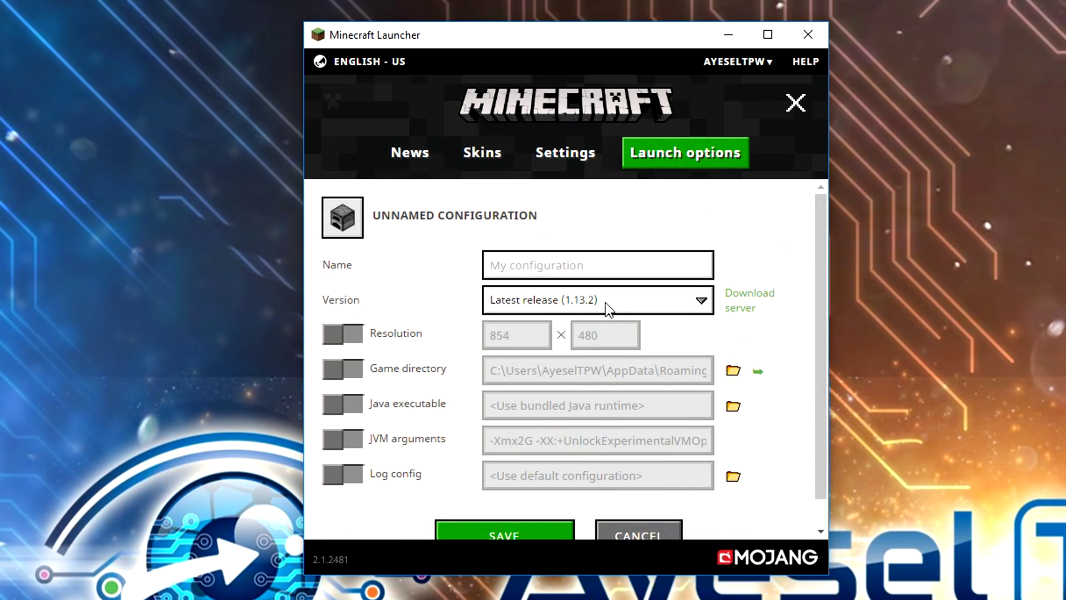
click(598, 305)
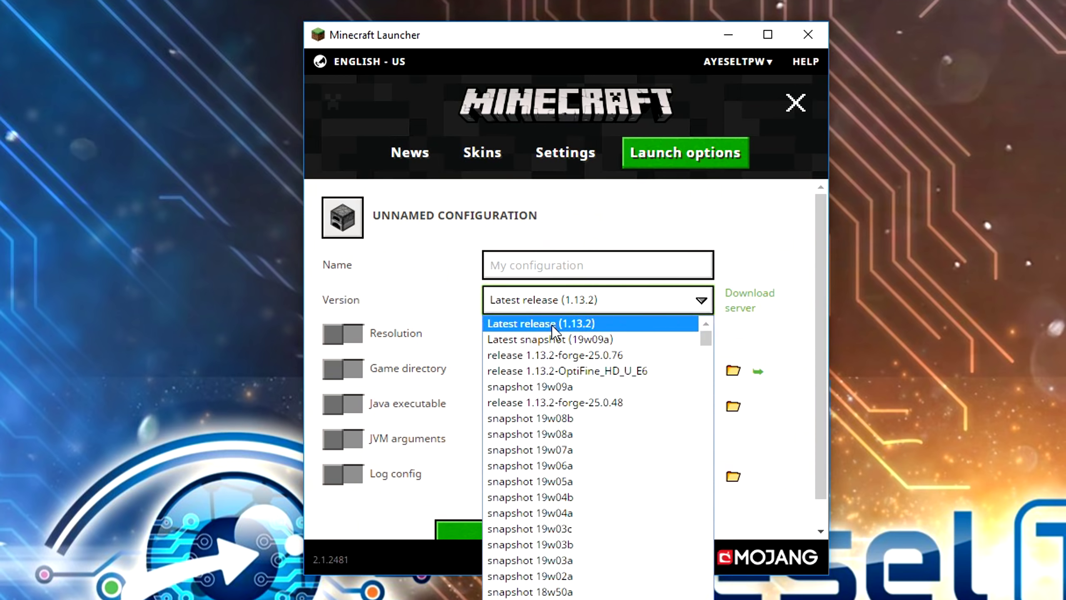
click(451, 300)
click(582, 303)
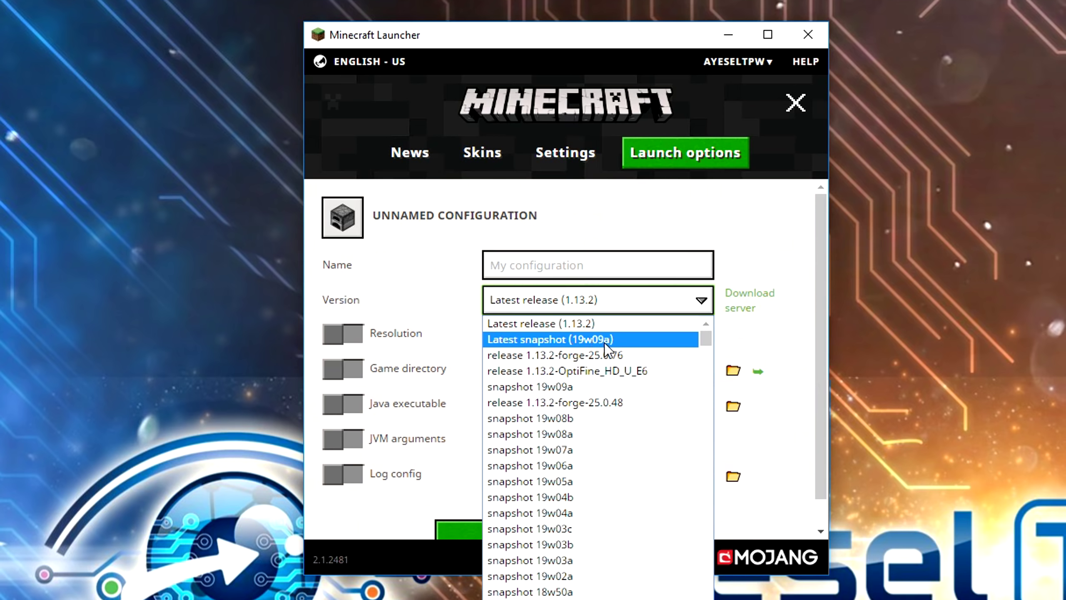
click(577, 341)
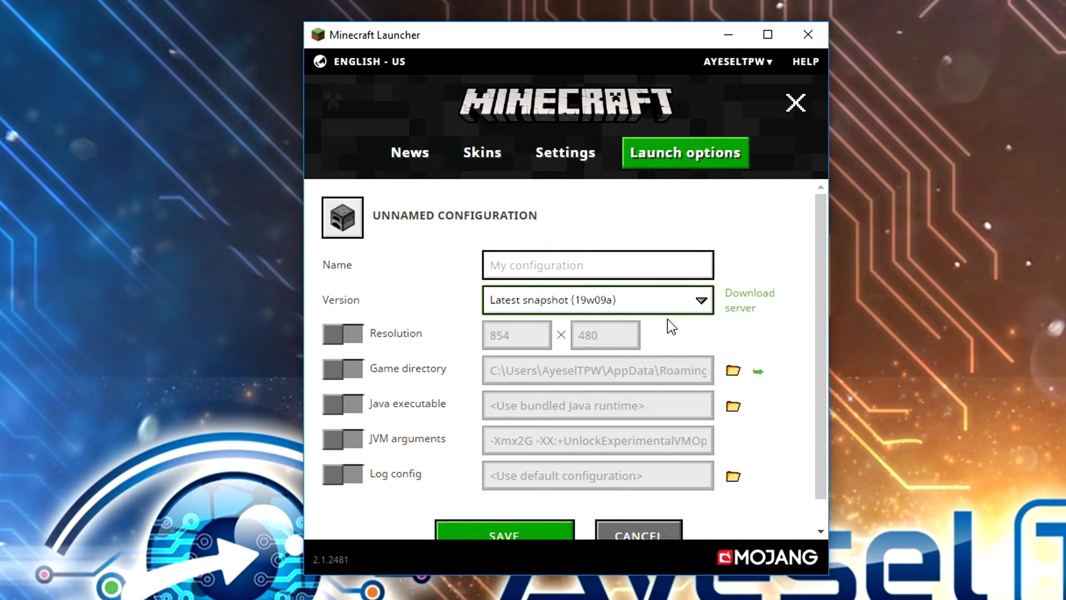
Turn on custom resolution and replace 854 × 480 with 1920 width and 1080 height
click(355, 336)
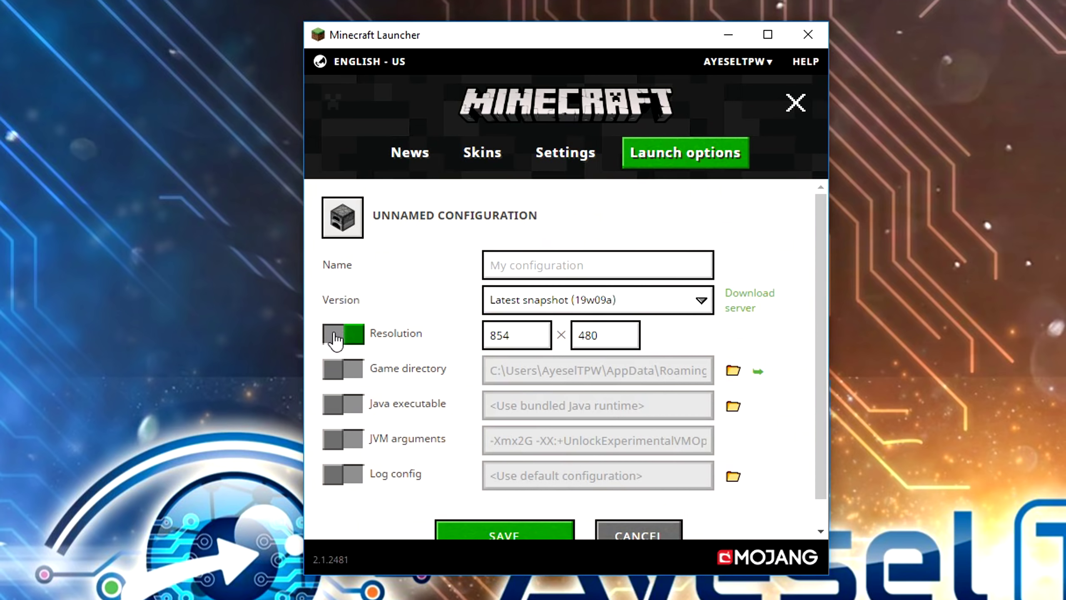
drag(517, 336, 451, 332)
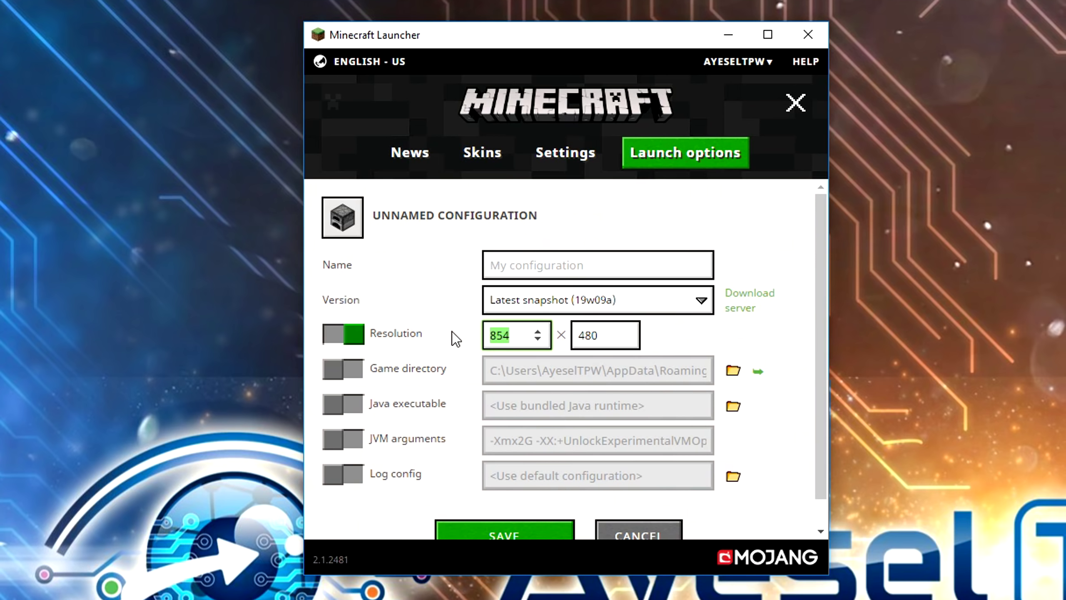
text(1920)
key(Tab)
text(1080)
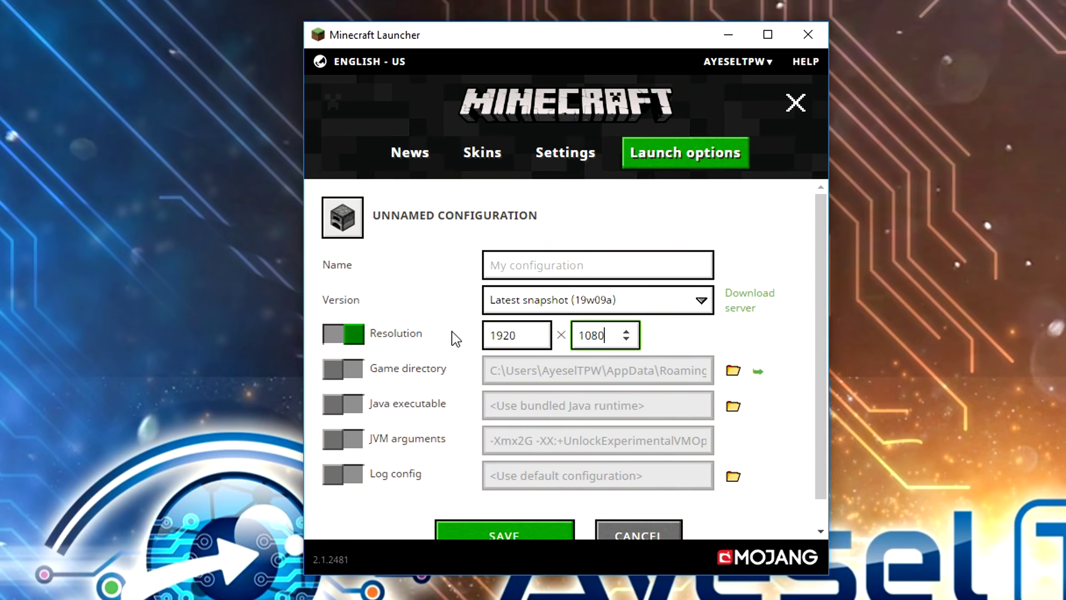
click(521, 336)
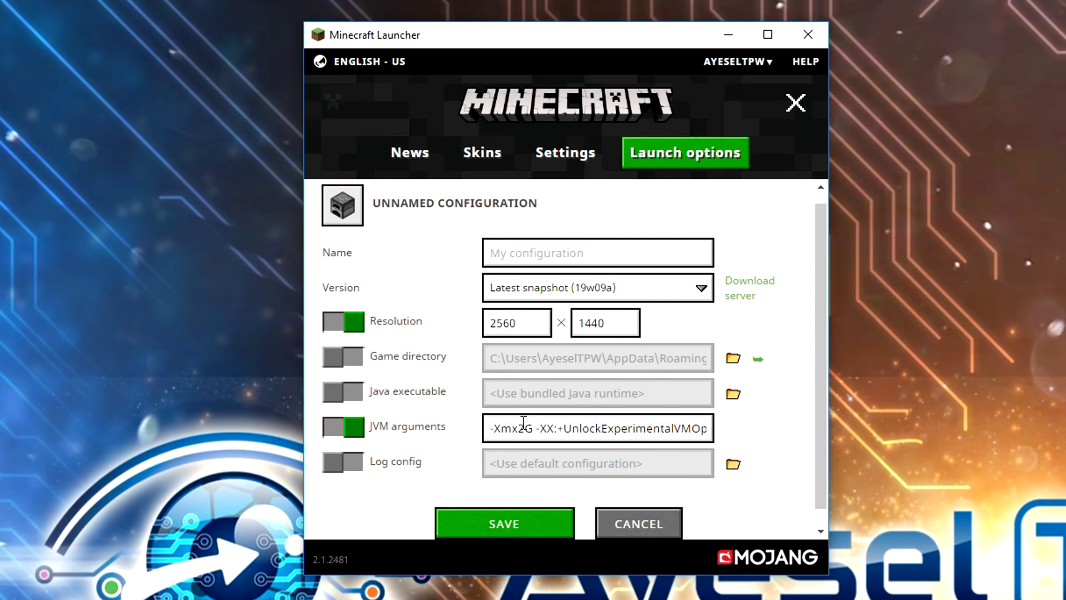
Change JVM memory to -Xmx8G, name the installation 'Test 1.14 Snapshot', and save it
drag(519, 428, 524, 429)
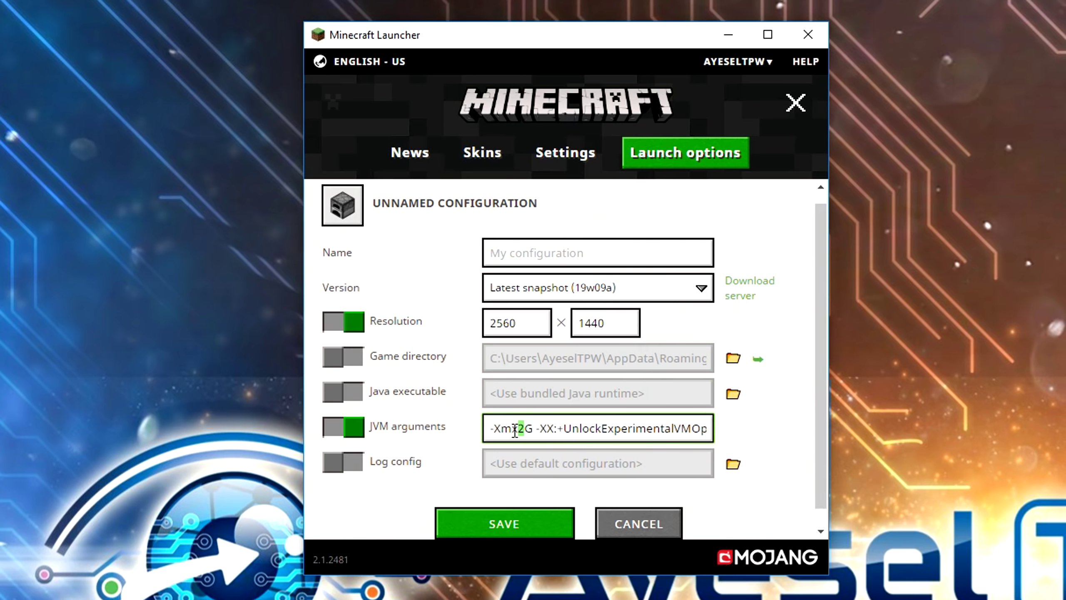
text(8)
click(567, 254)
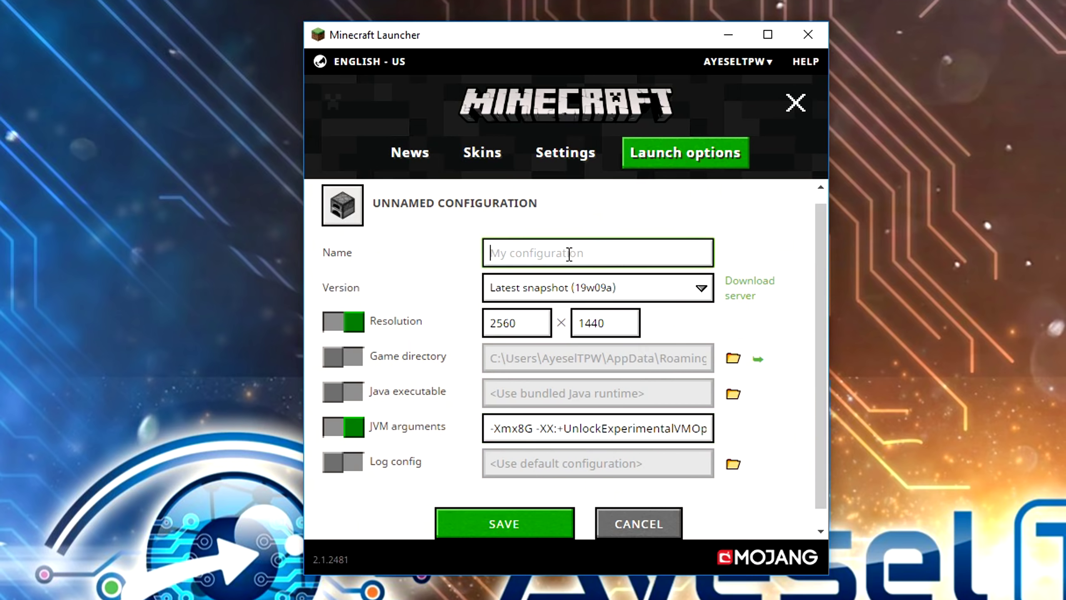
text(Test )
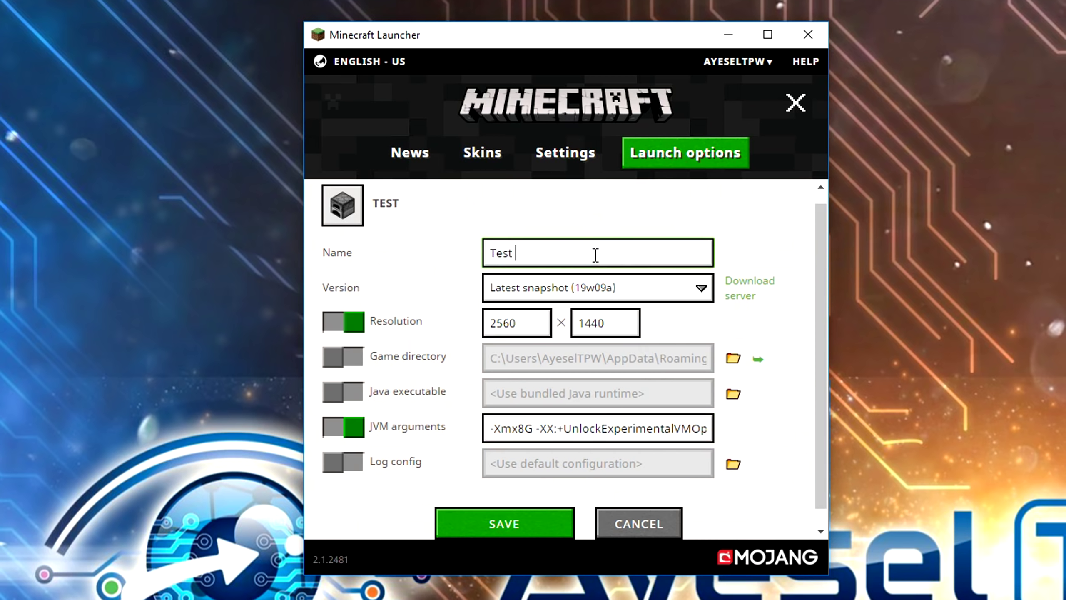
text(1.14 Snapshot)
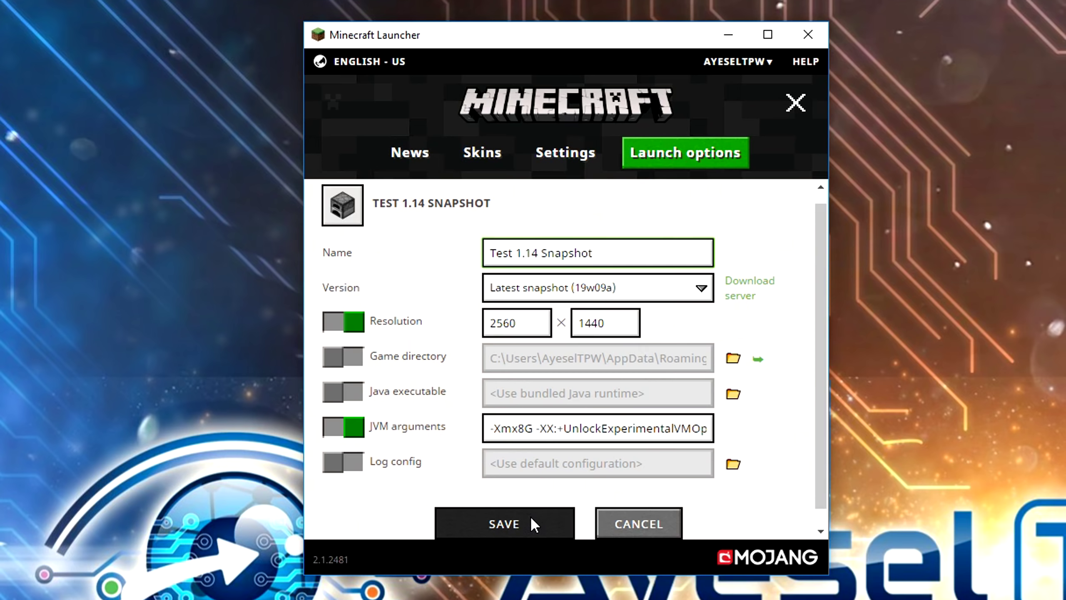
click(530, 515)
scroll(587, 268, down, 5)
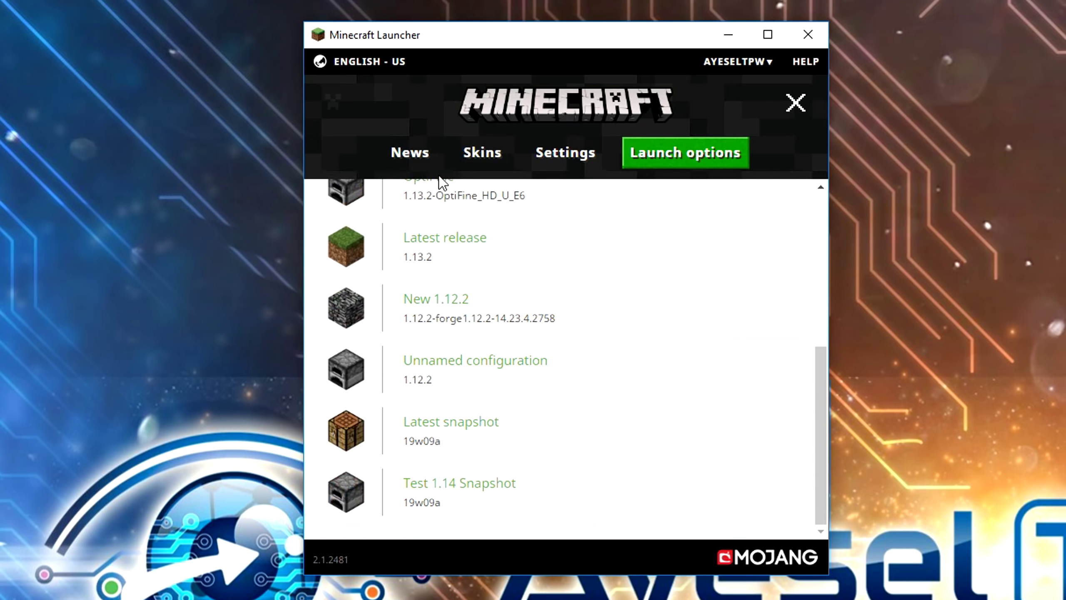
Launch the Test 1.14 Snapshot installation from the News tab's PLAY menu
click(417, 155)
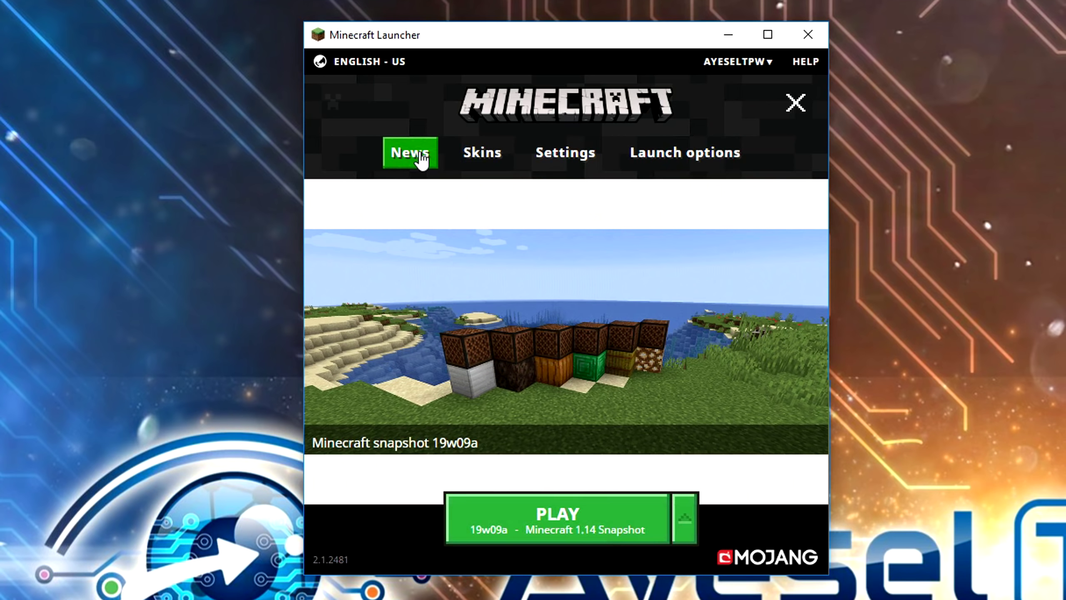
click(685, 519)
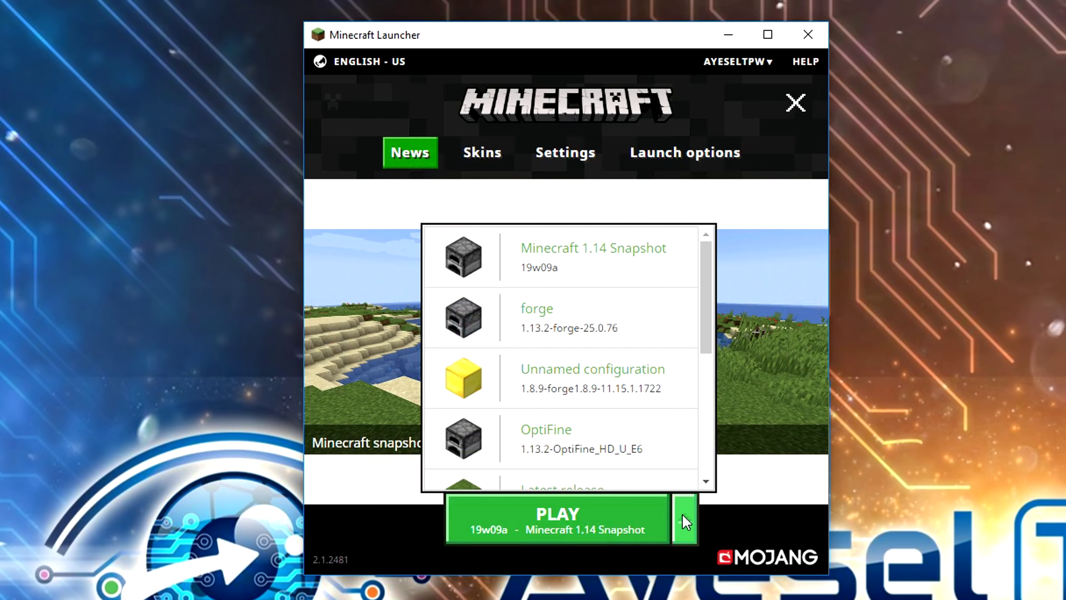
scroll(627, 266, down, 5)
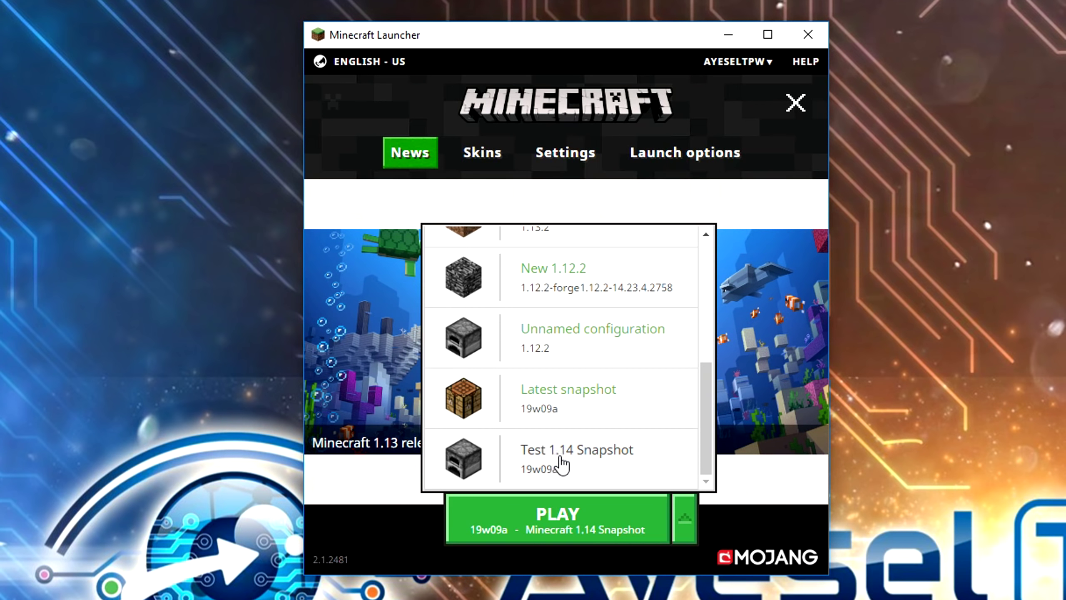
click(583, 519)
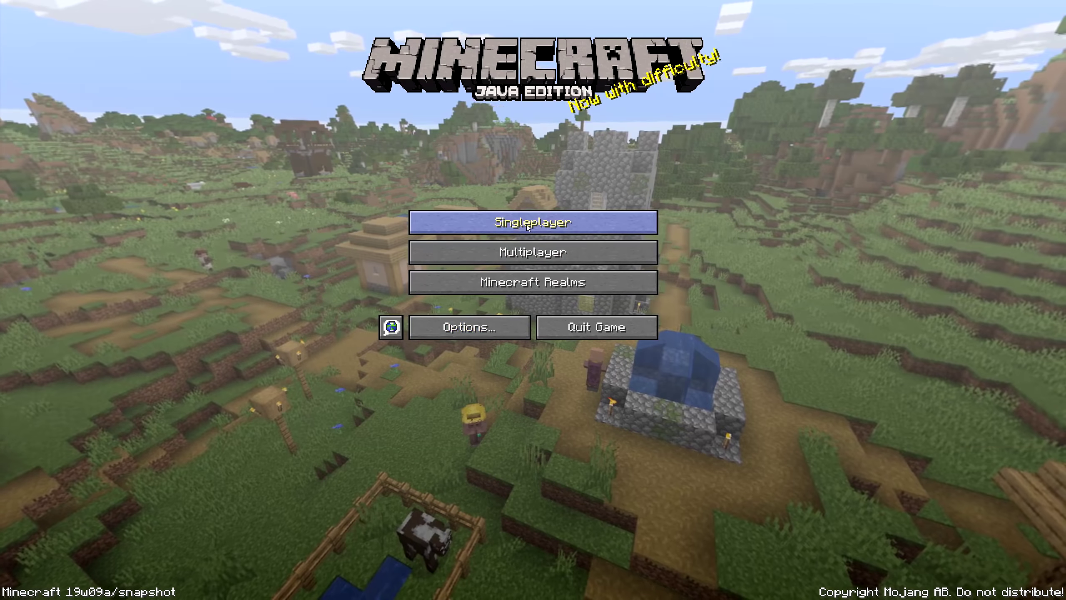
Create a new Creative-mode singleplayer world named 'Test 1.14 World'
click(528, 226)
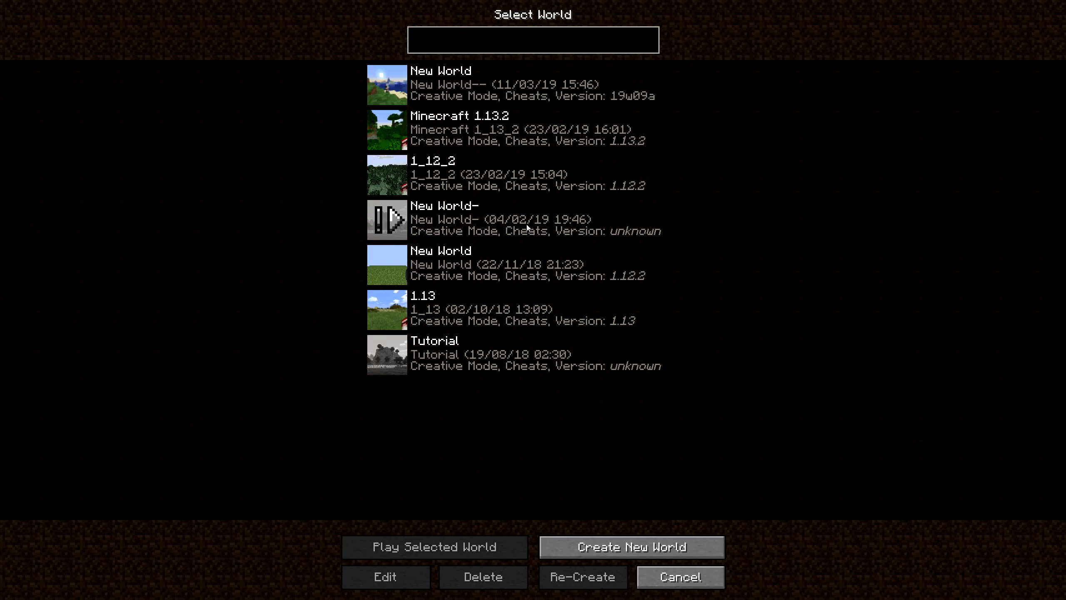
click(605, 542)
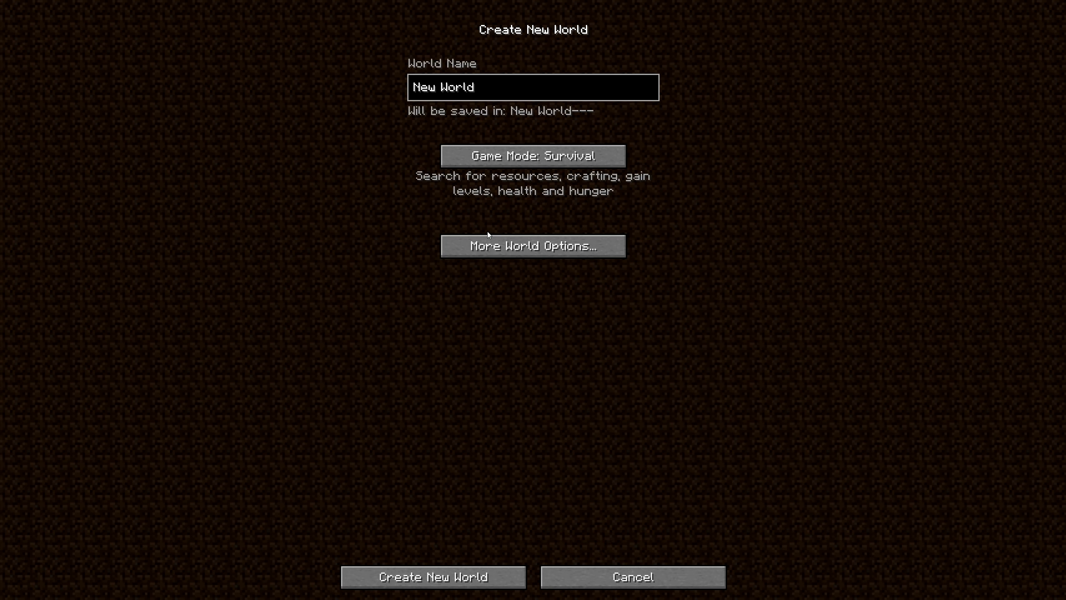
click(511, 159)
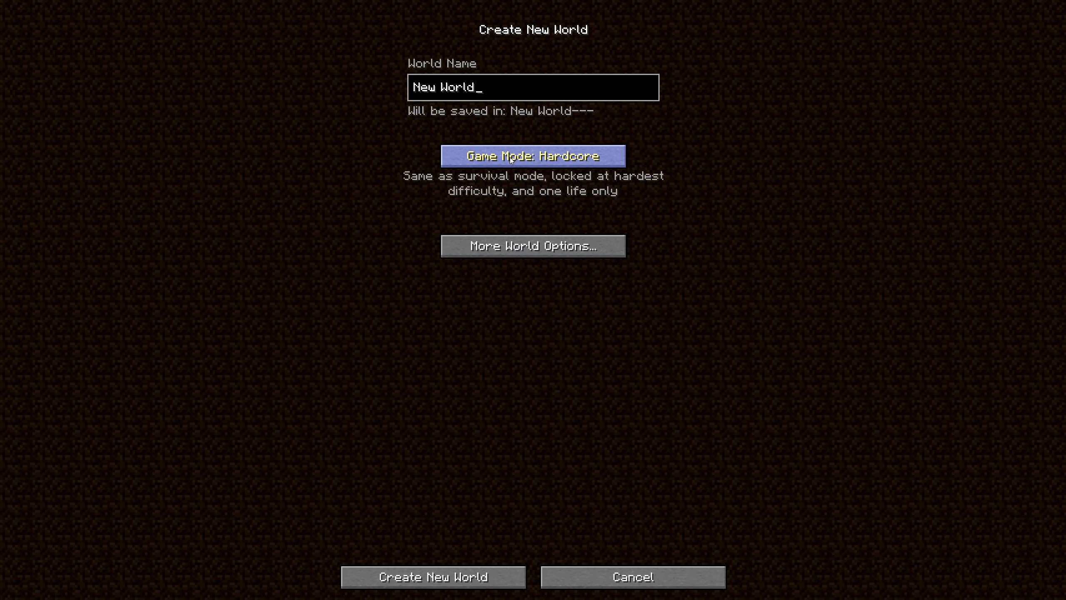
click(521, 157)
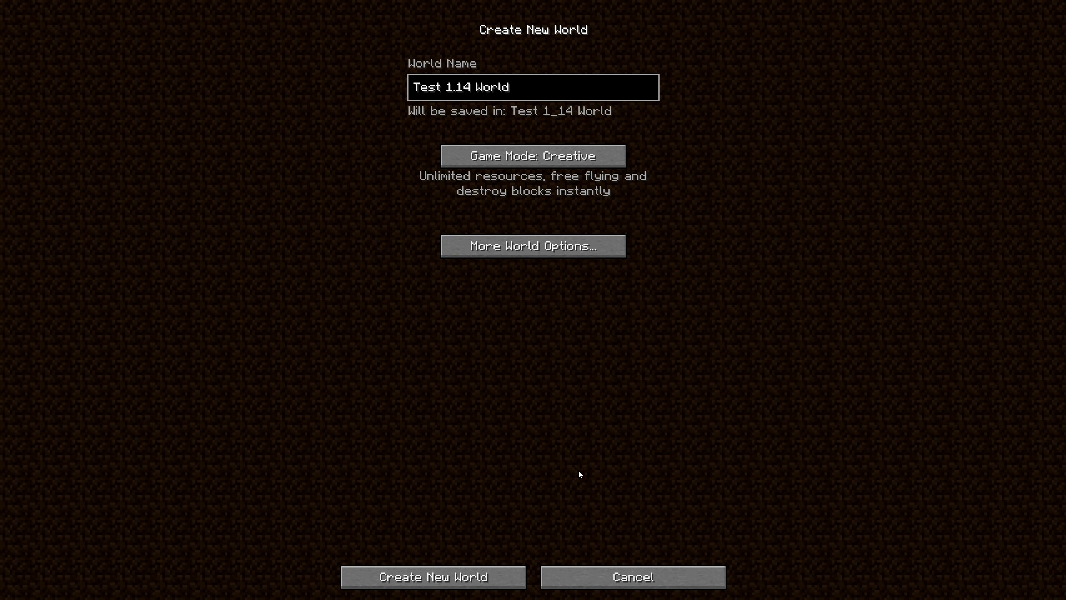
click(455, 577)
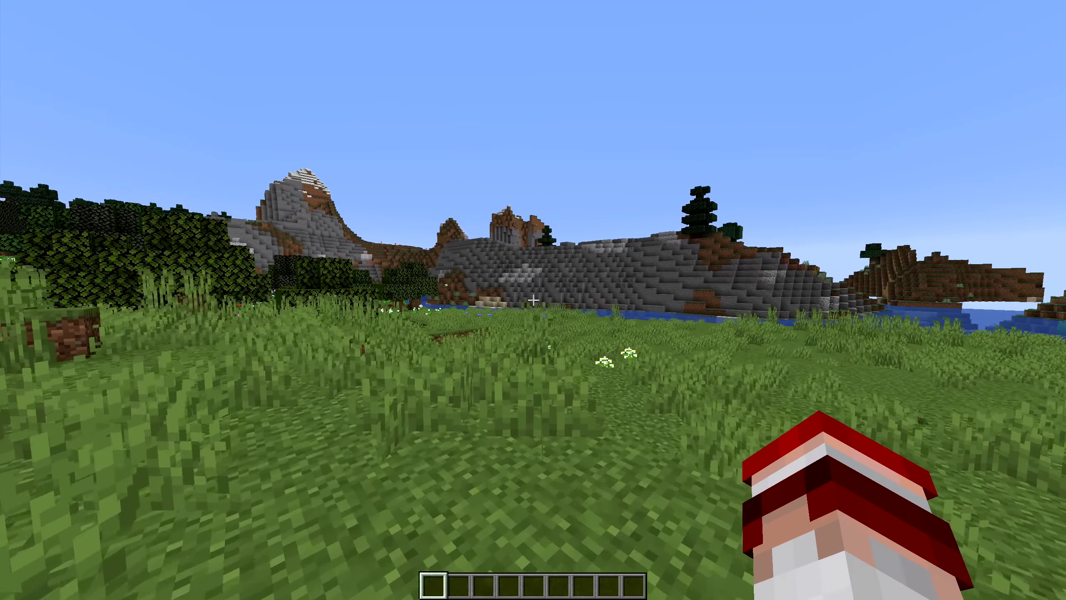
Switch to third-person view and fly over the river onto the mountain
key(F5)
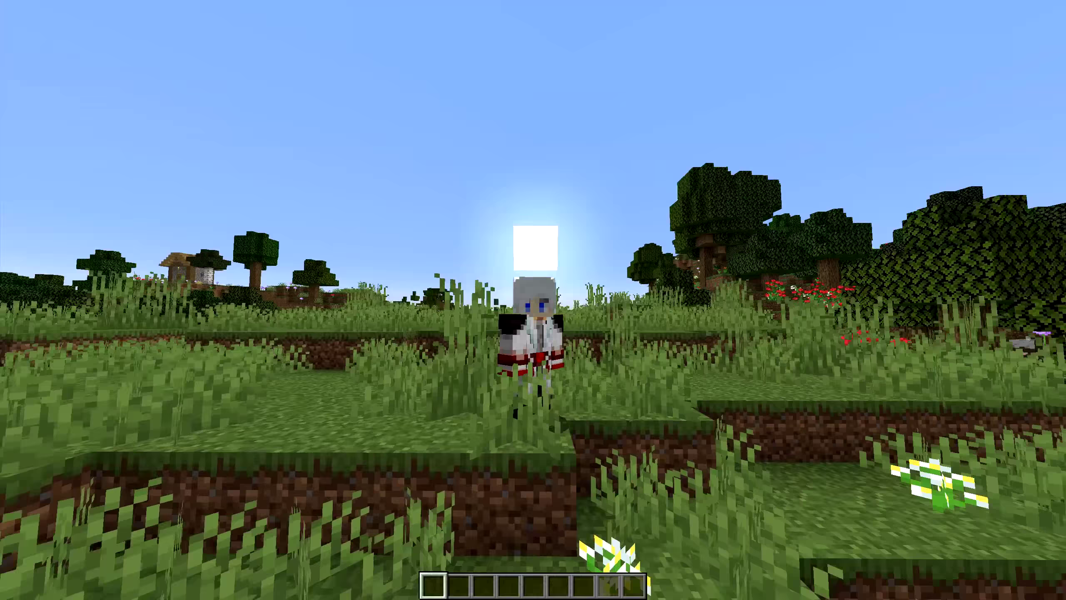
key(F5)
key(F5)
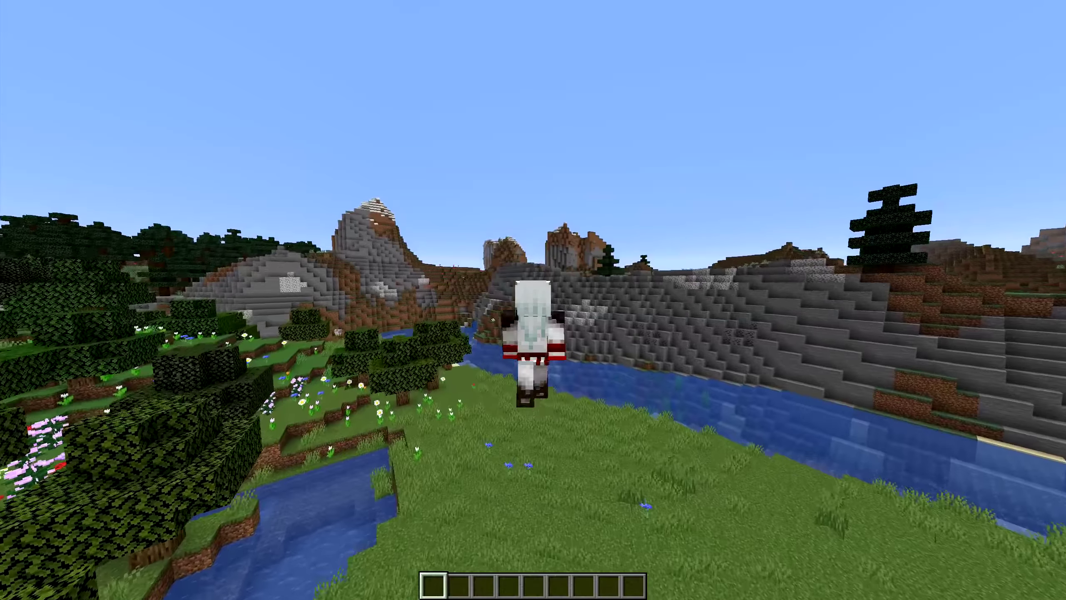
key(w)
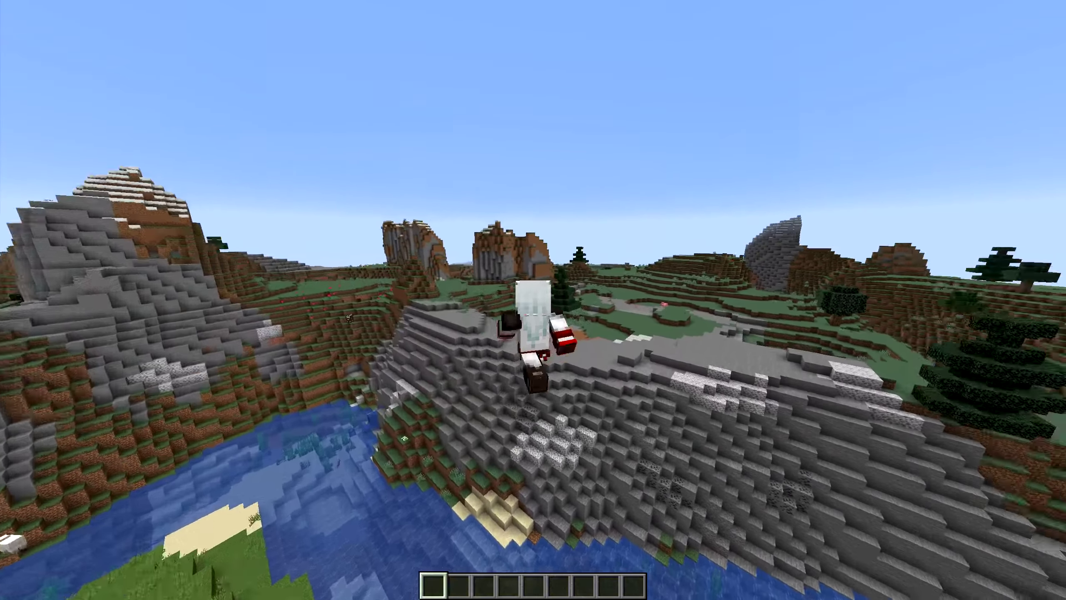
key(w)
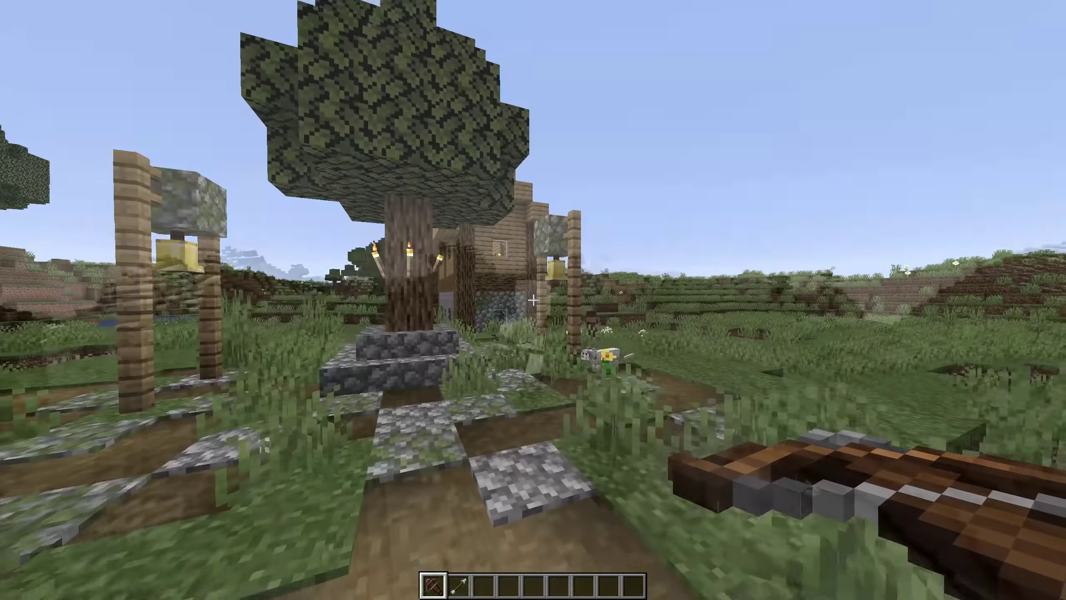
Walk through the village seen from a front-facing camera, then return to first person
key(F5)
key(F5)
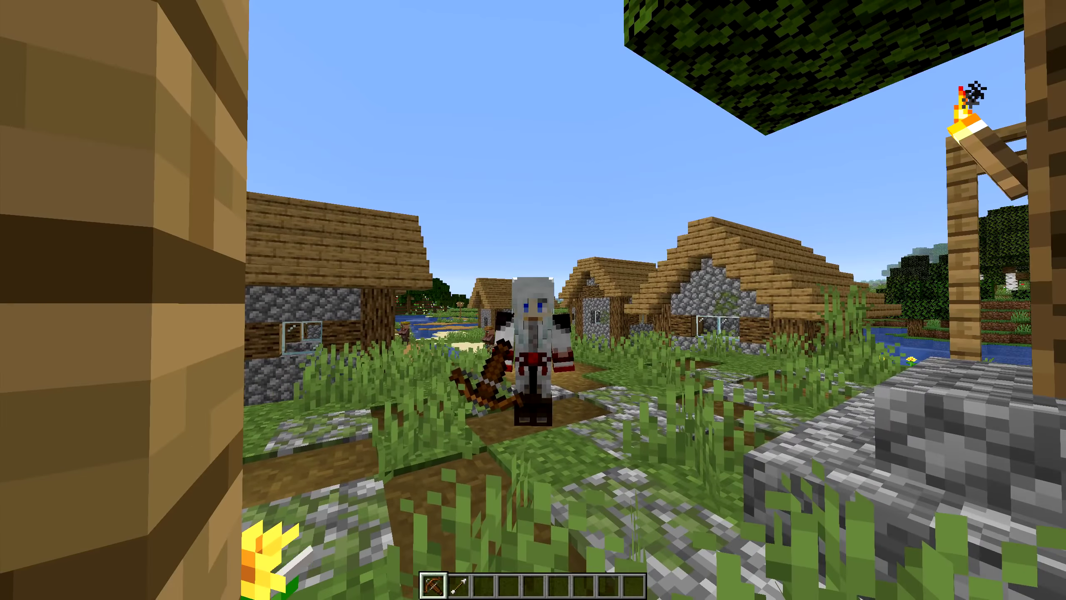
key(w)
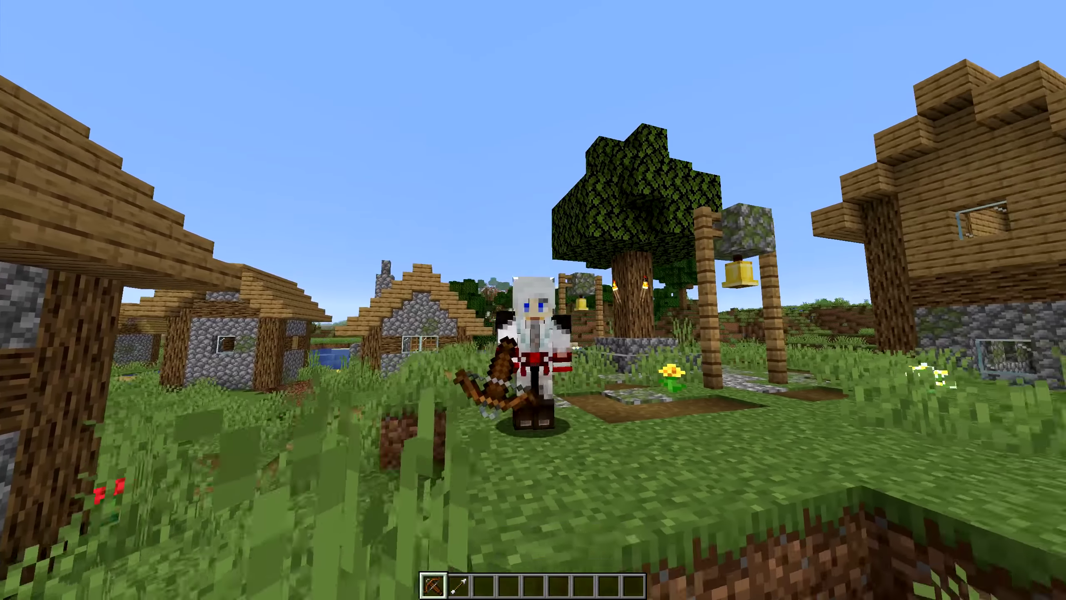
key(w)
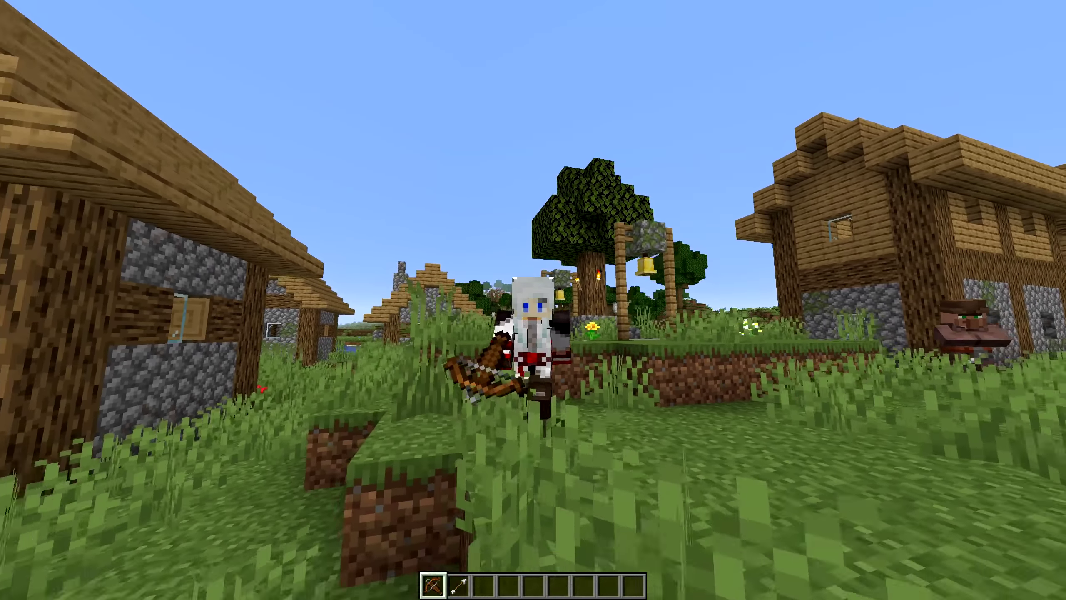
key(w)
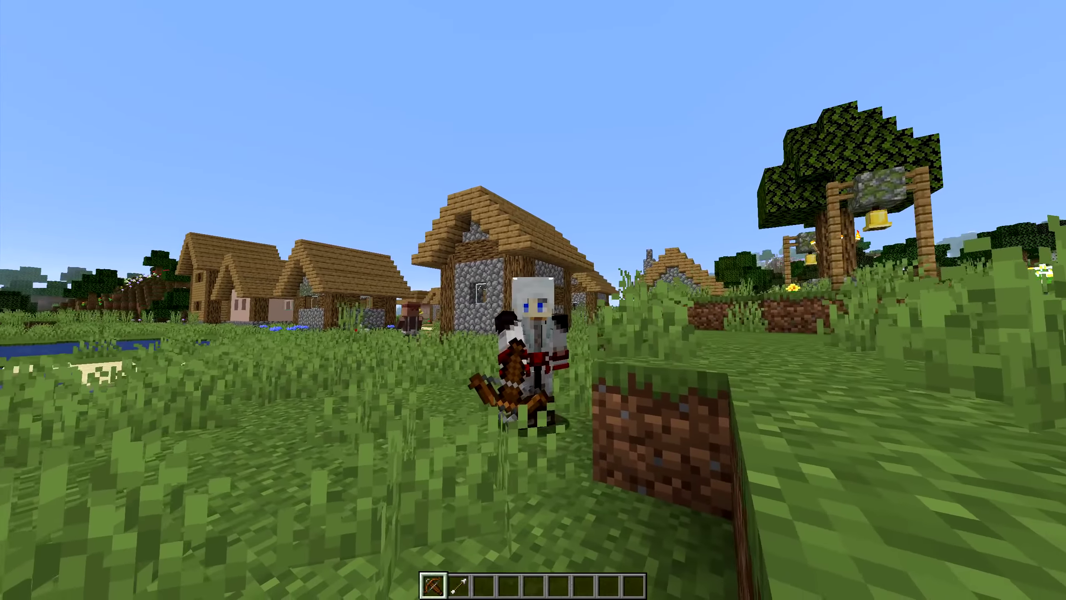
key(w)
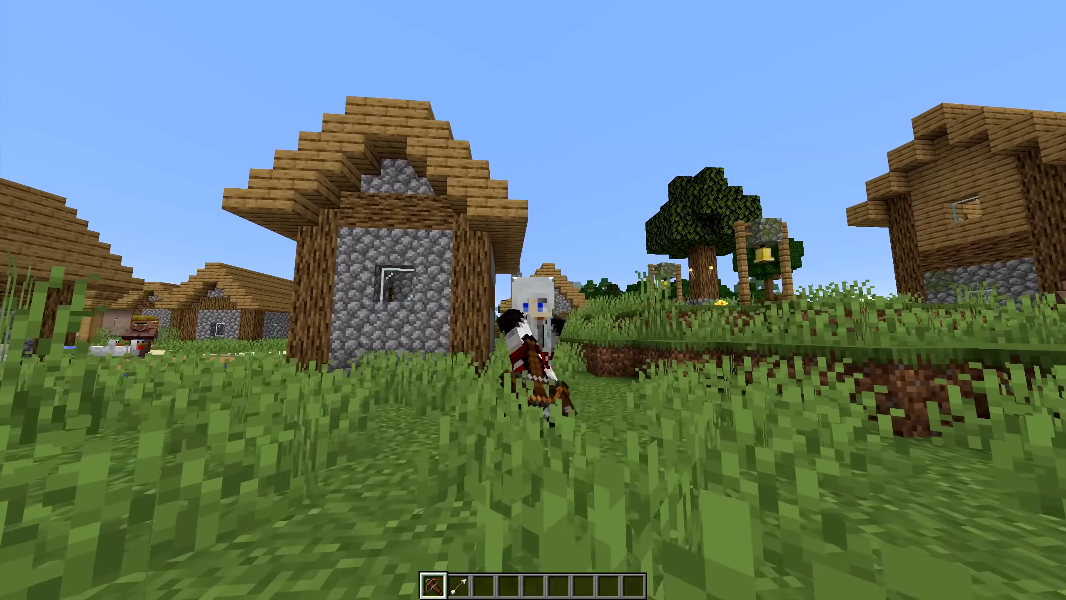
key(F5)
Walk past the house and cat toward the bell posts, then load and fire the crossbow
key(w)
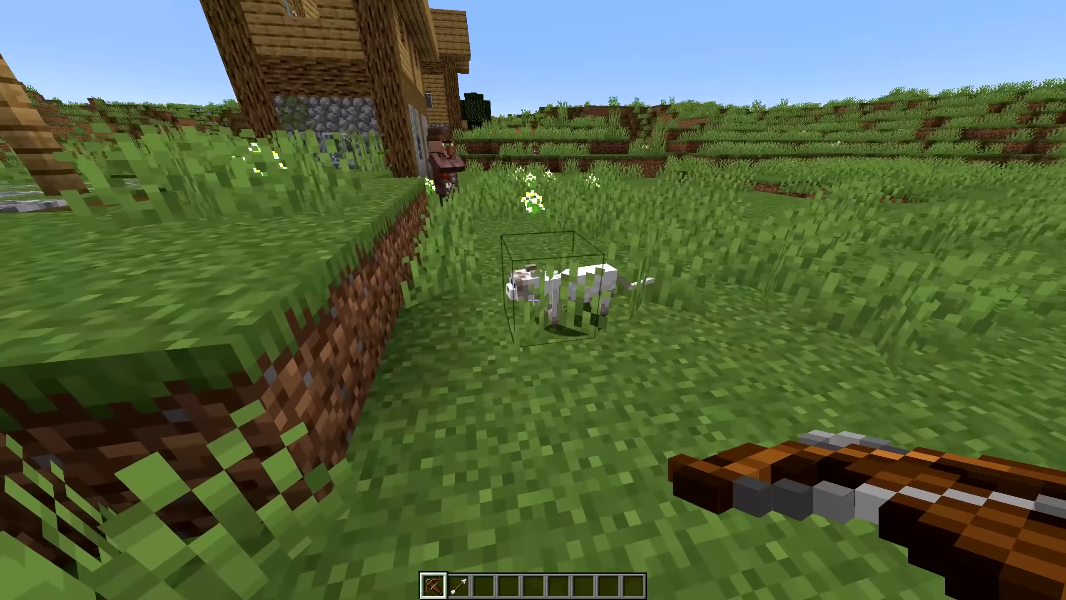
key(w)
key(w)
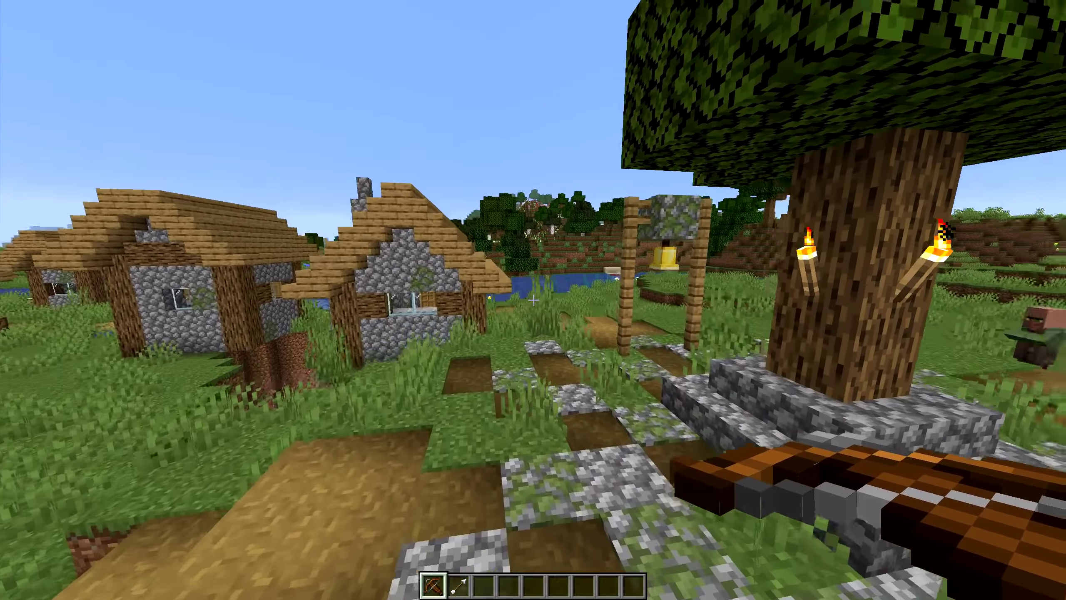
key(w)
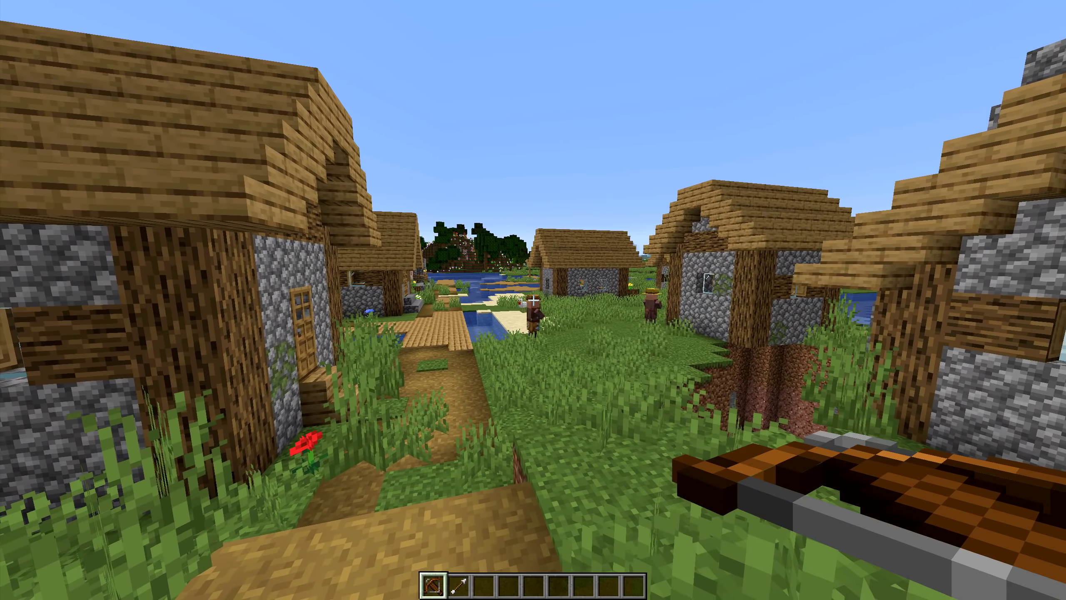
right_click(533, 299)
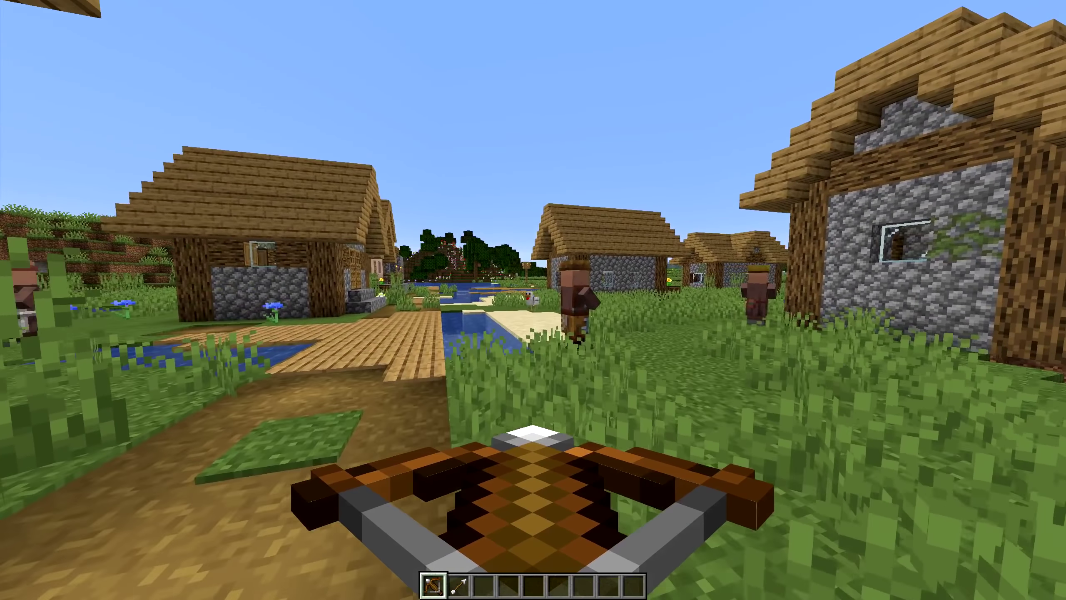
right_click(534, 299)
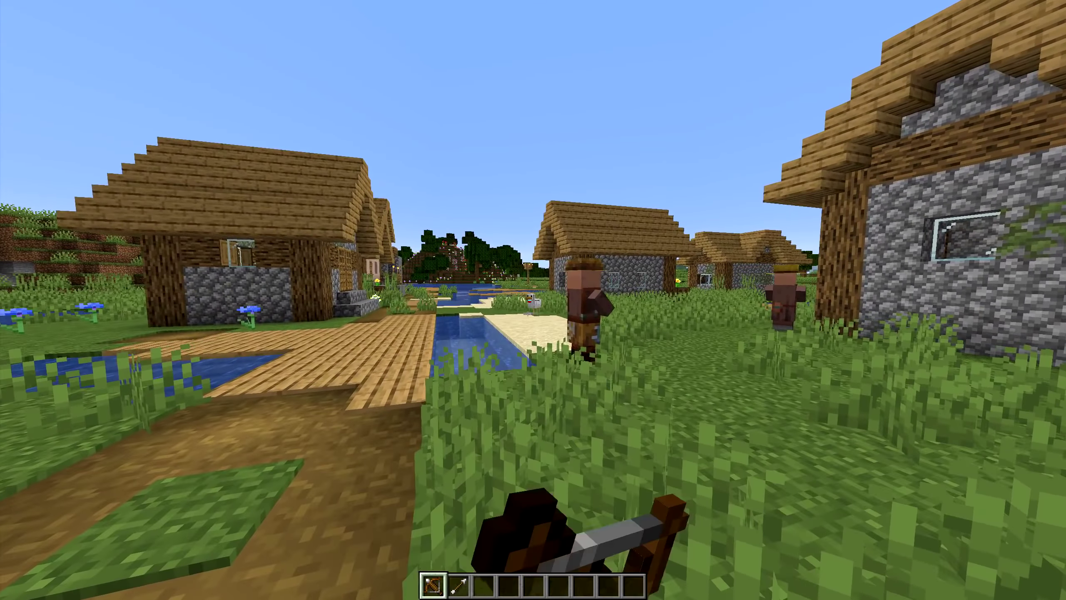